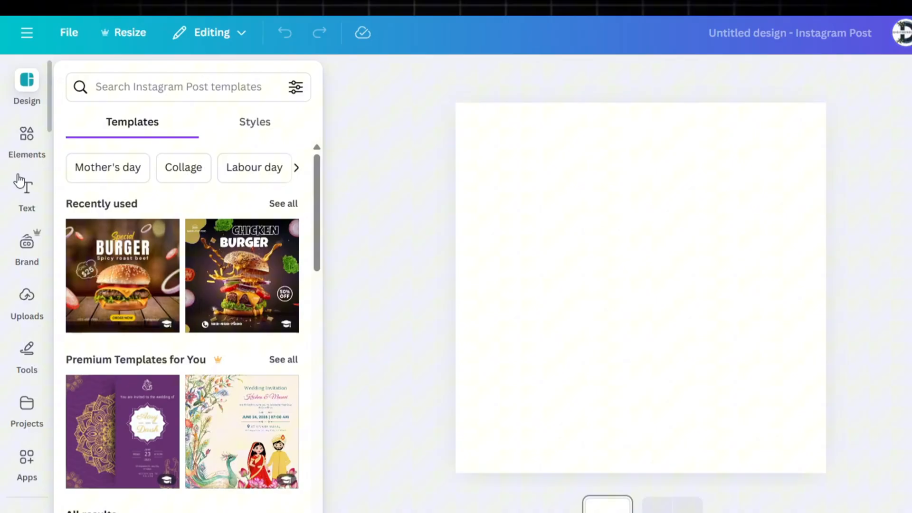
Search the Elements library for 'motion animation' and limit results to Graphics.
click(27, 138)
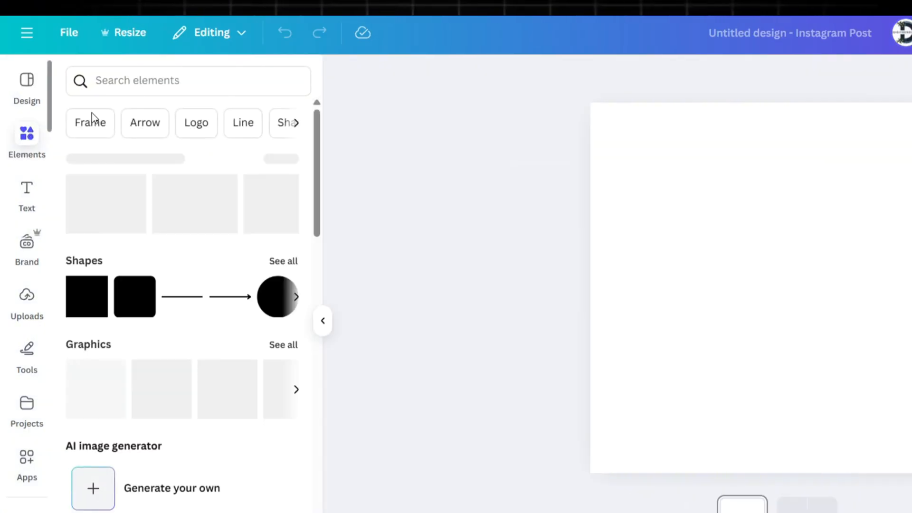
click(134, 80)
text(mo)
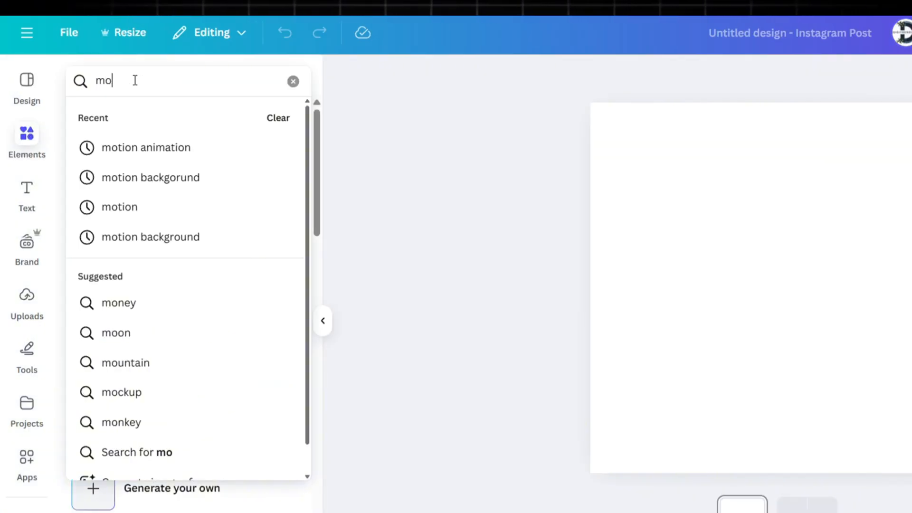
text(tion animateion)
key(Return)
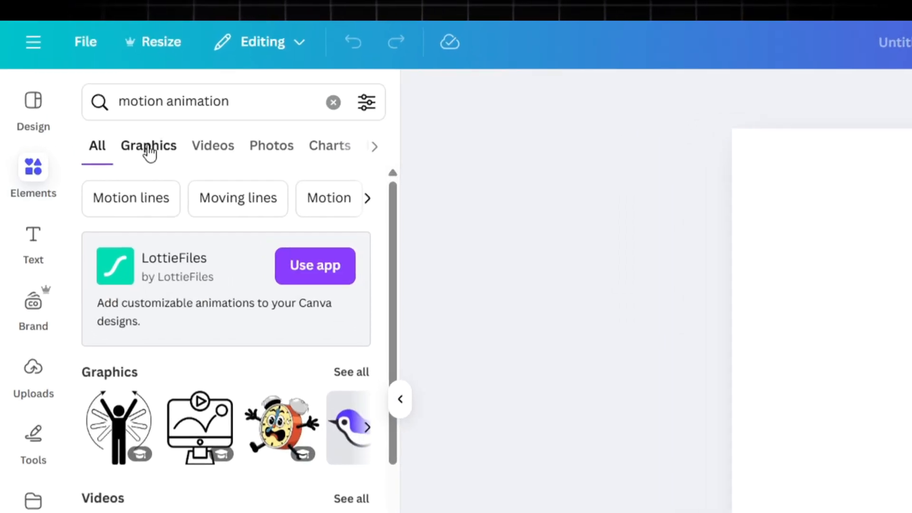
click(146, 148)
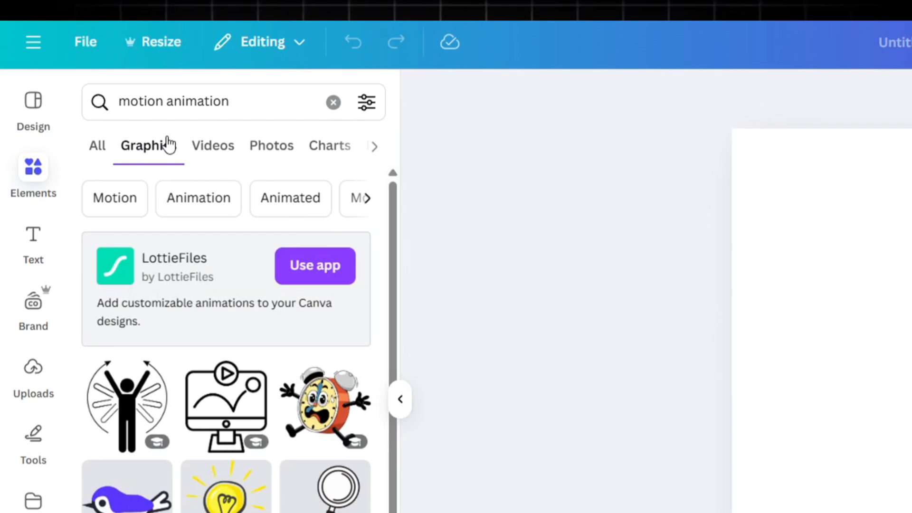
Filter the graphics results to Animated only and return to the results list.
click(367, 105)
click(161, 454)
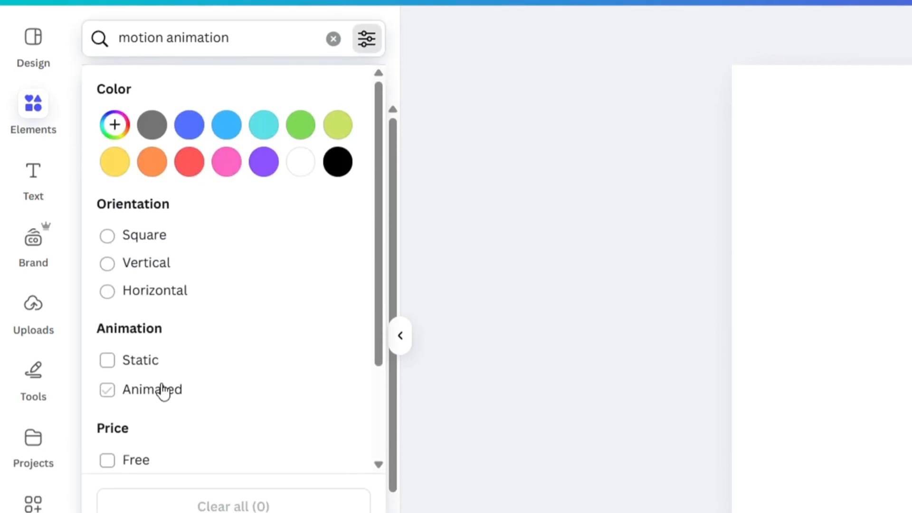
click(172, 397)
click(520, 327)
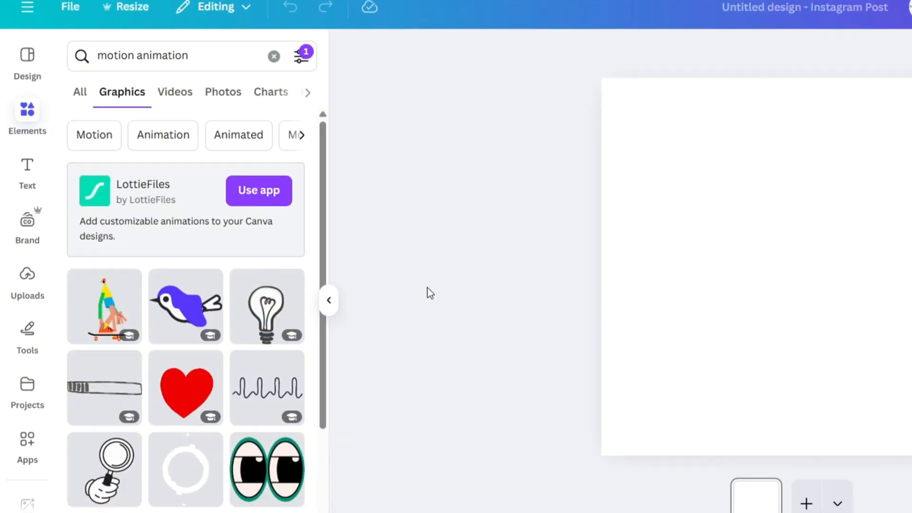
scroll(152, 285, down, 2)
scroll(142, 295, down, 1)
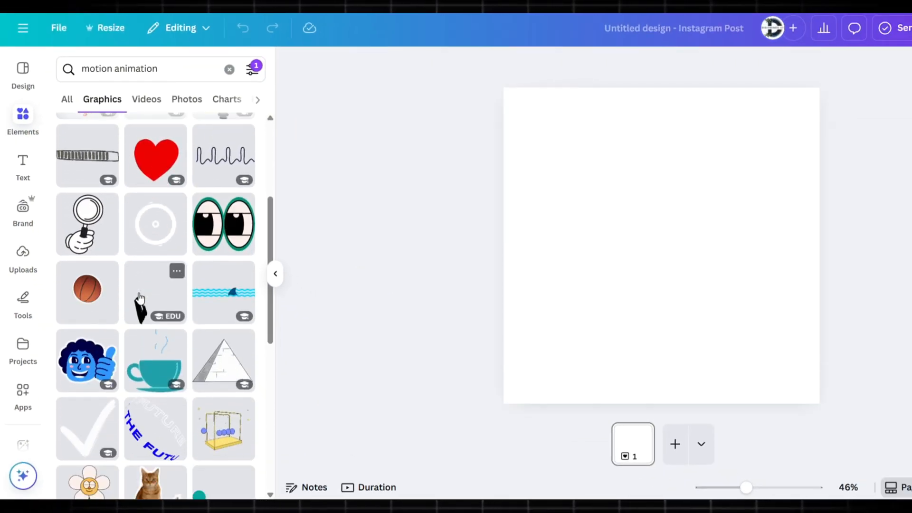
scroll(143, 295, down, 1)
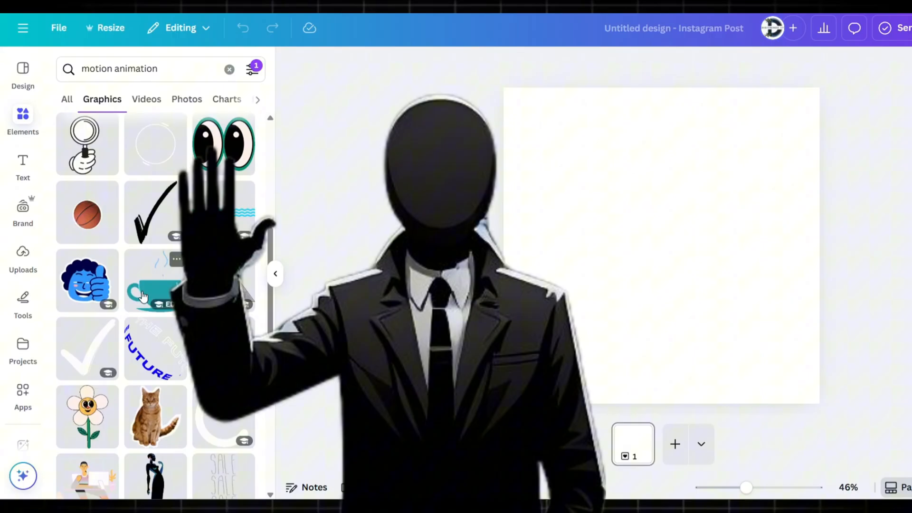
scroll(142, 296, down, 1)
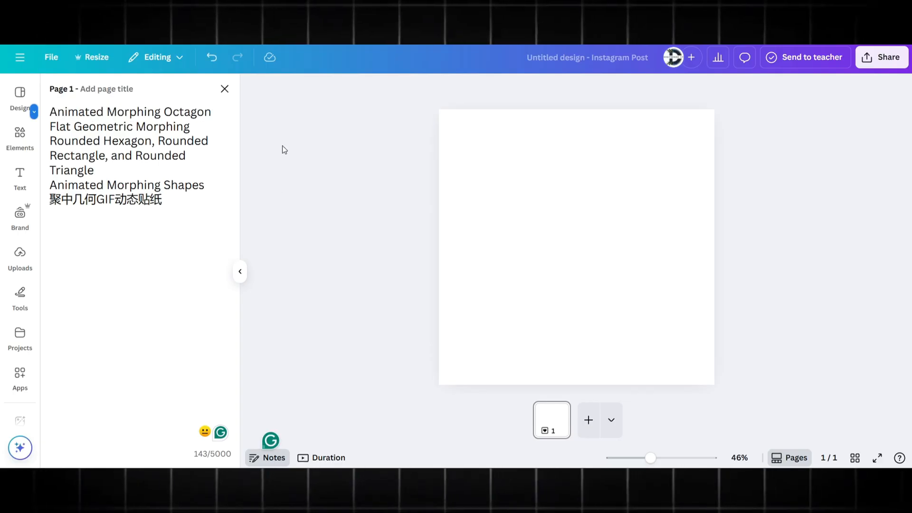
Search Elements for the pasted name 'Animated Morphing Octagon'.
click(20, 139)
click(69, 91)
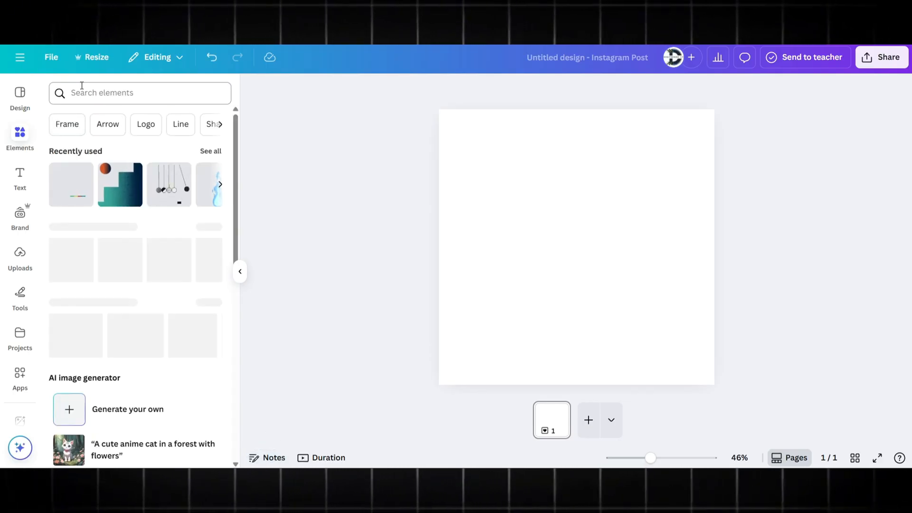
text(Animated Morphing Octagon)
key(Return)
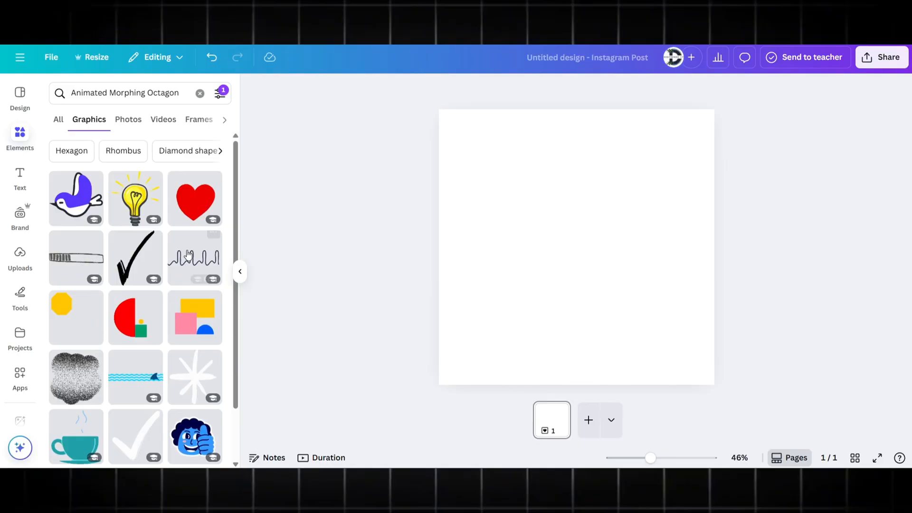
Add the morphing yellow octagon to page 1 and show more stickers like it.
click(66, 317)
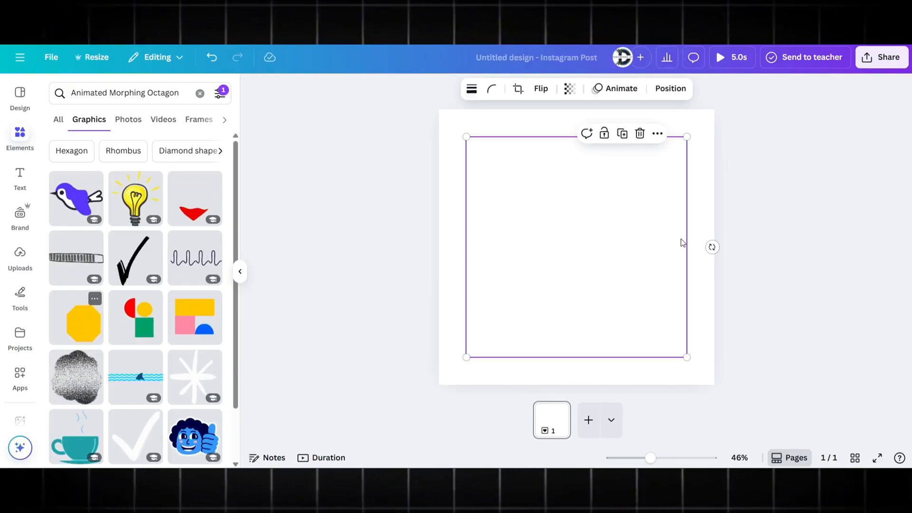
click(700, 160)
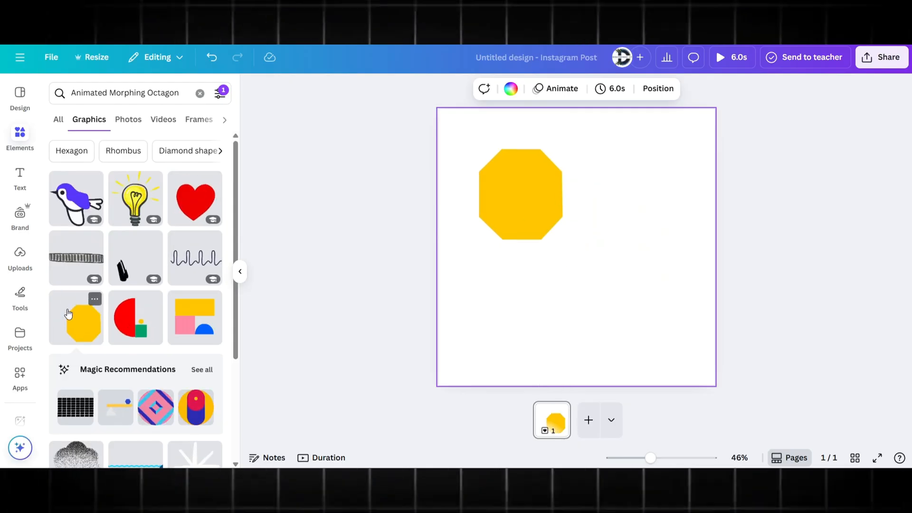
click(95, 299)
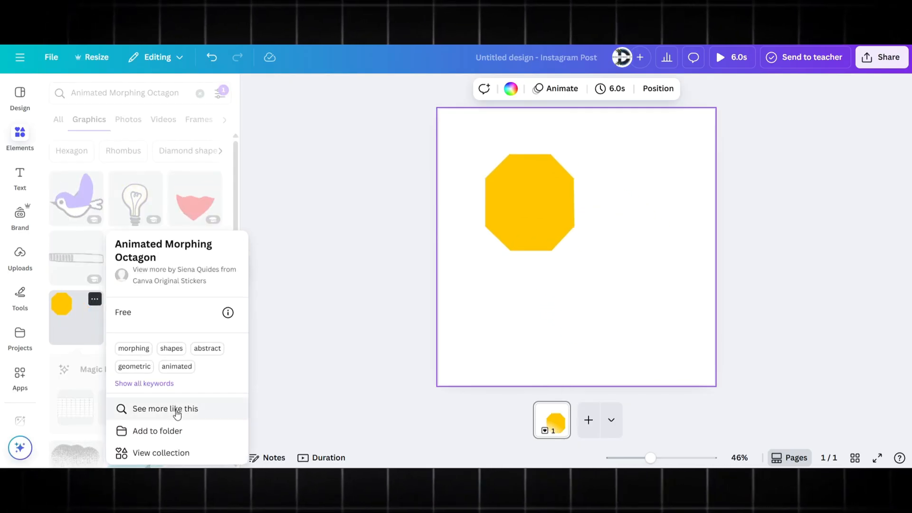
click(171, 409)
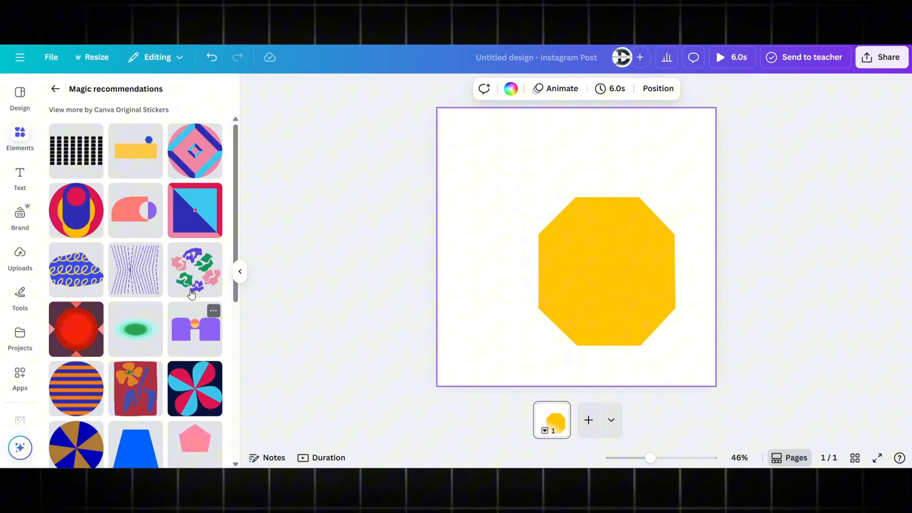
scroll(174, 342, down, 2)
scroll(187, 331, down, 1)
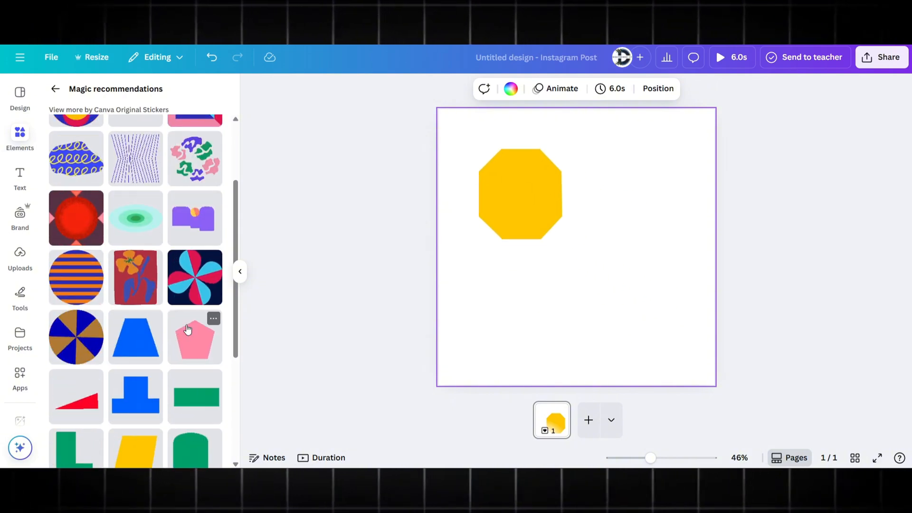
scroll(187, 330, down, 5)
scroll(188, 325, down, 1)
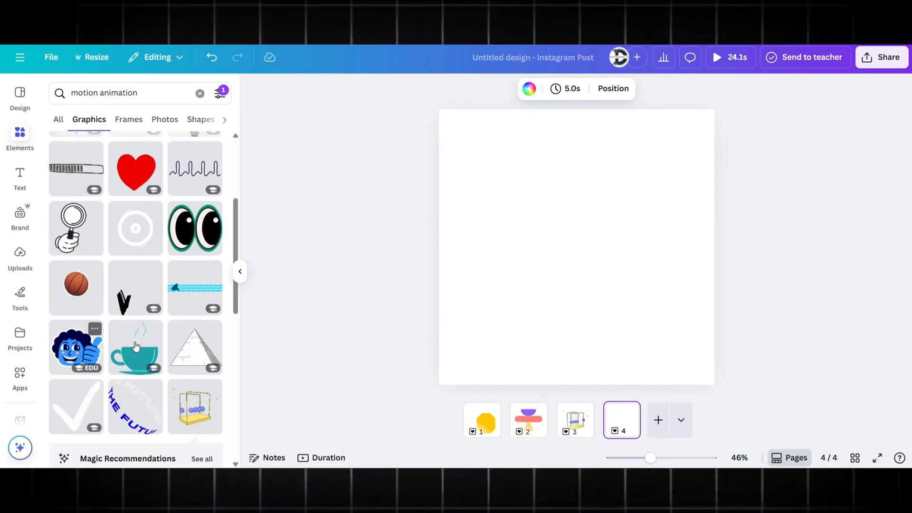
scroll(72, 153, down, 2)
scroll(122, 137, down, 2)
scroll(155, 300, down, 2)
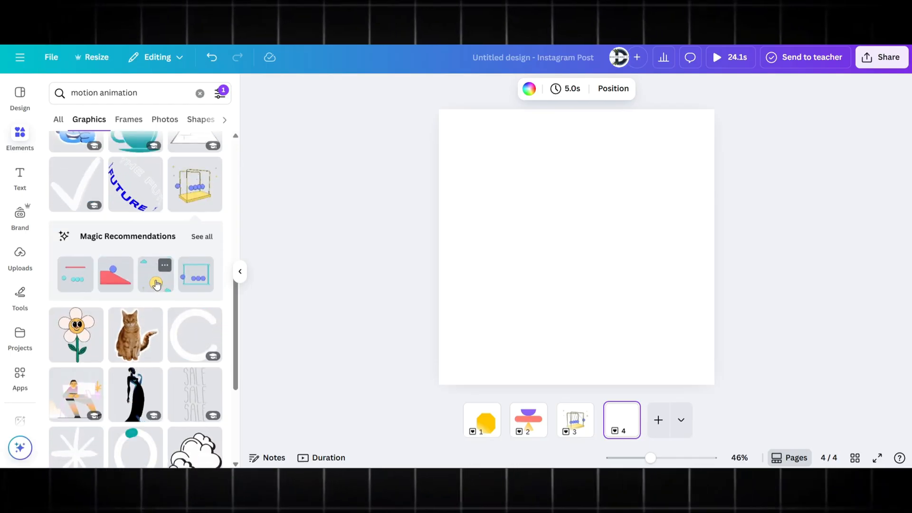
Add the yellow ball and clouds sticker to page 4, then Newton's cradle on a new page 5.
click(156, 284)
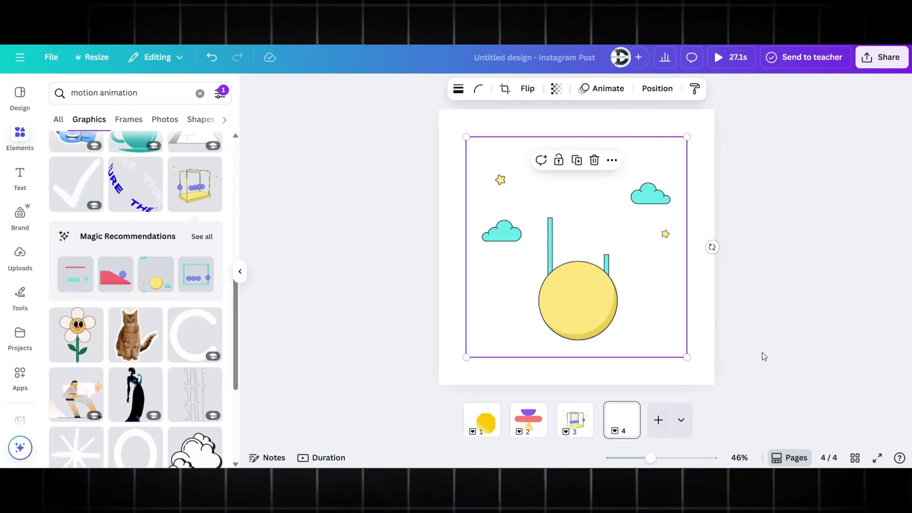
click(656, 420)
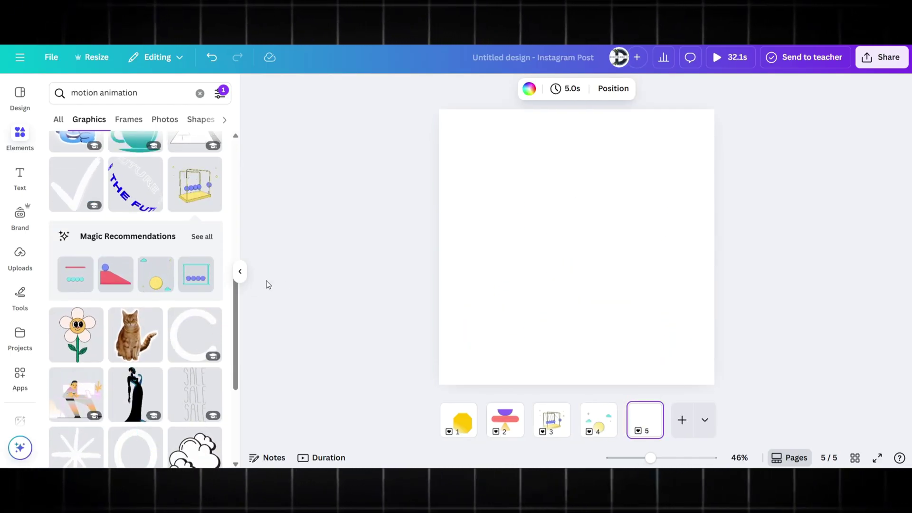
click(183, 277)
Show stickers similar to Newton's cradle and add the seesaw on a new page 6.
click(205, 265)
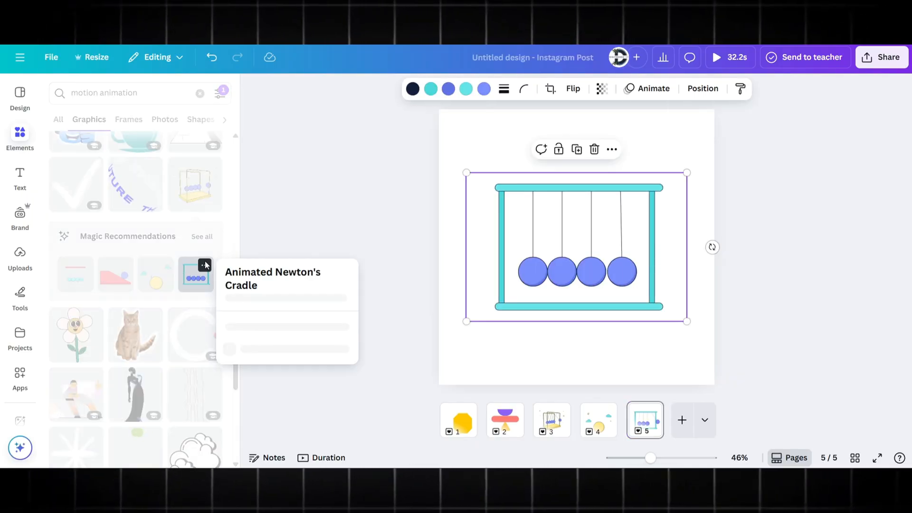
click(275, 410)
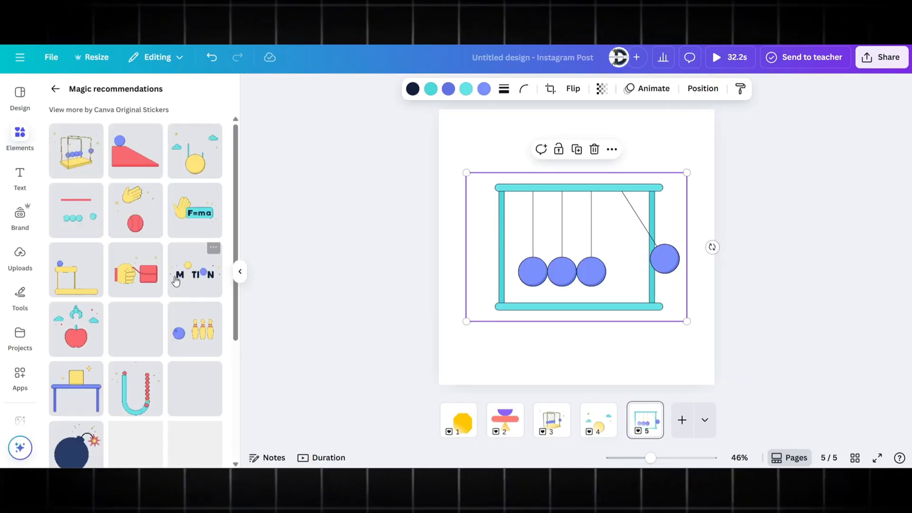
click(679, 419)
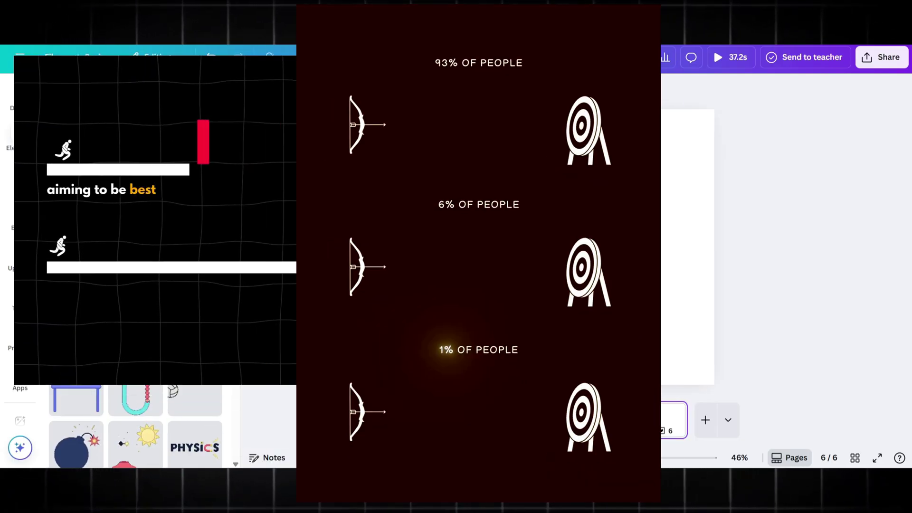
click(136, 330)
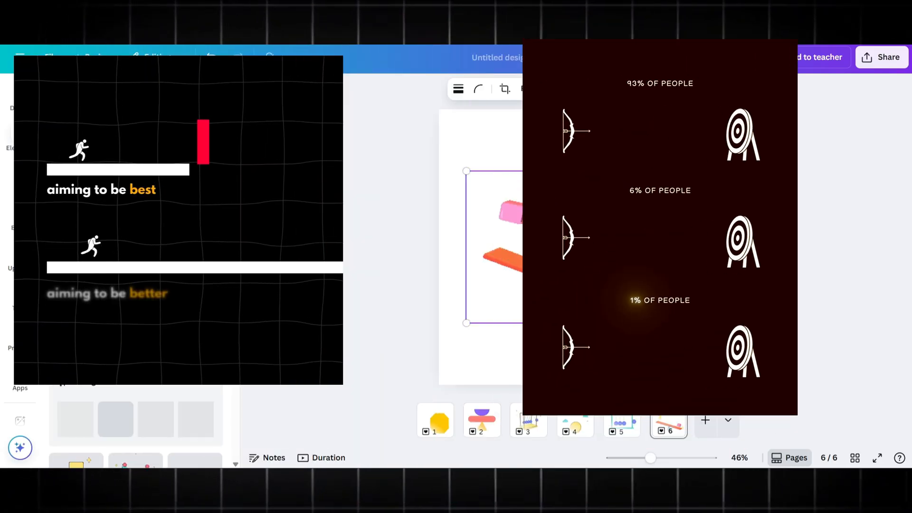